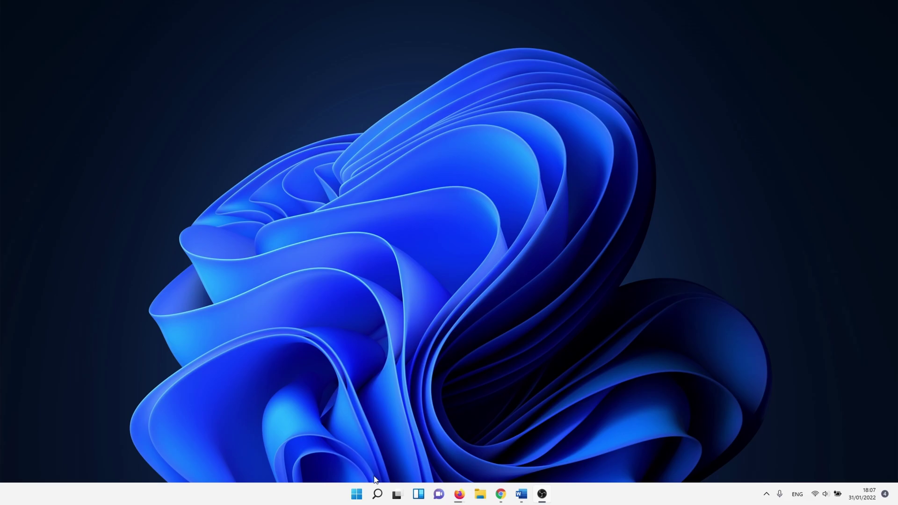
- Search 'troubleshoot settings' and run the Bluetooth troubleshooter from Other trouble-shooters
click(377, 494)
text(troublesh)
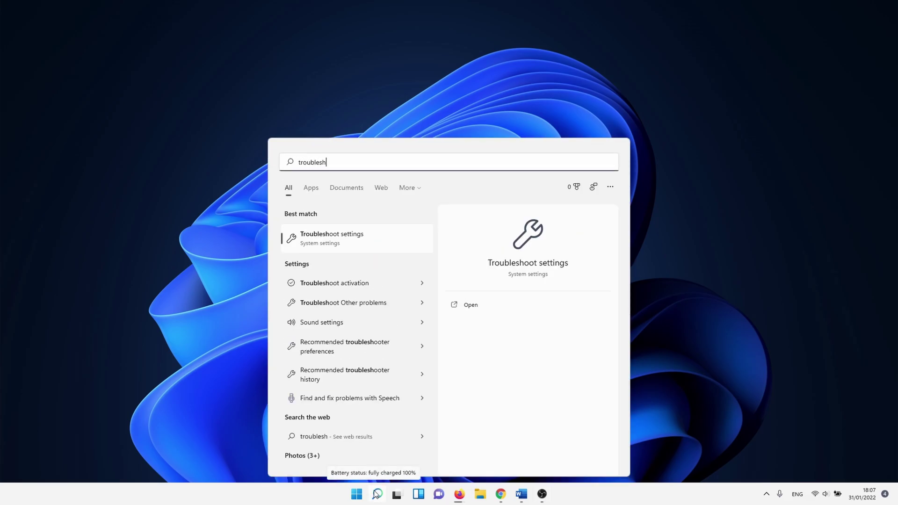
text(oot settings)
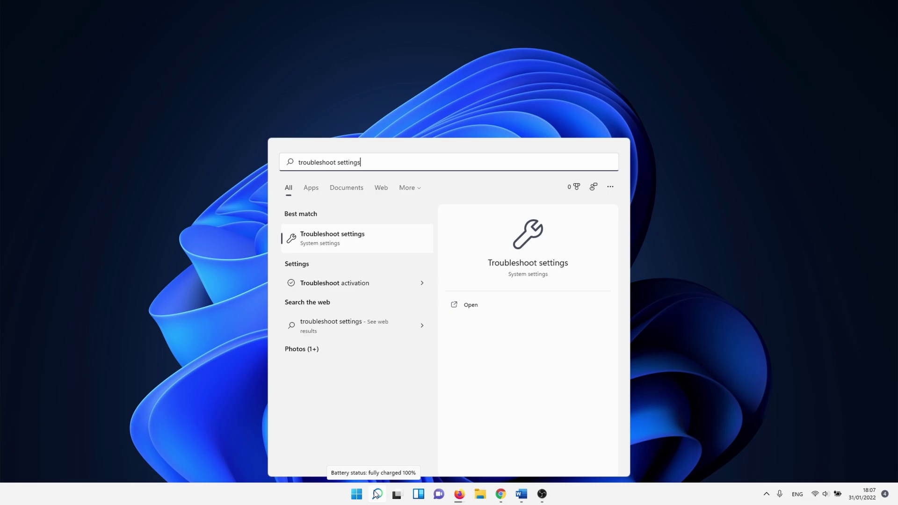
click(363, 248)
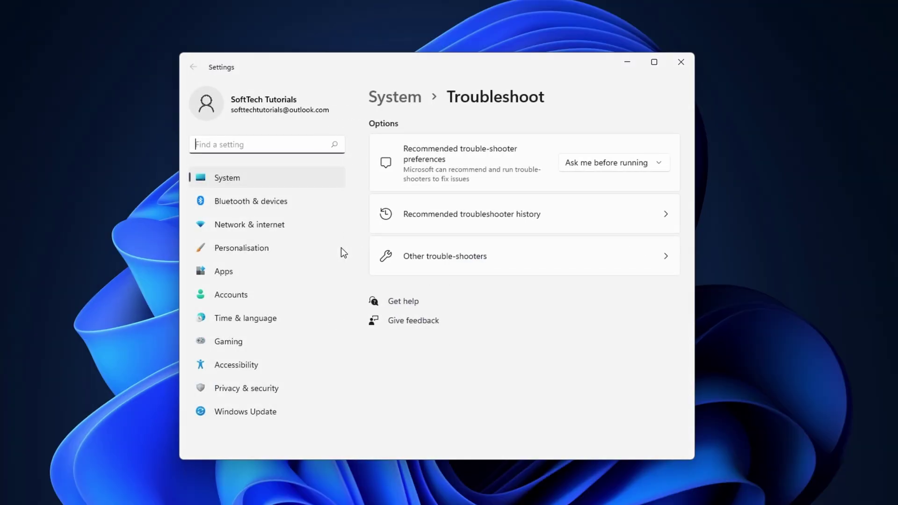
click(452, 264)
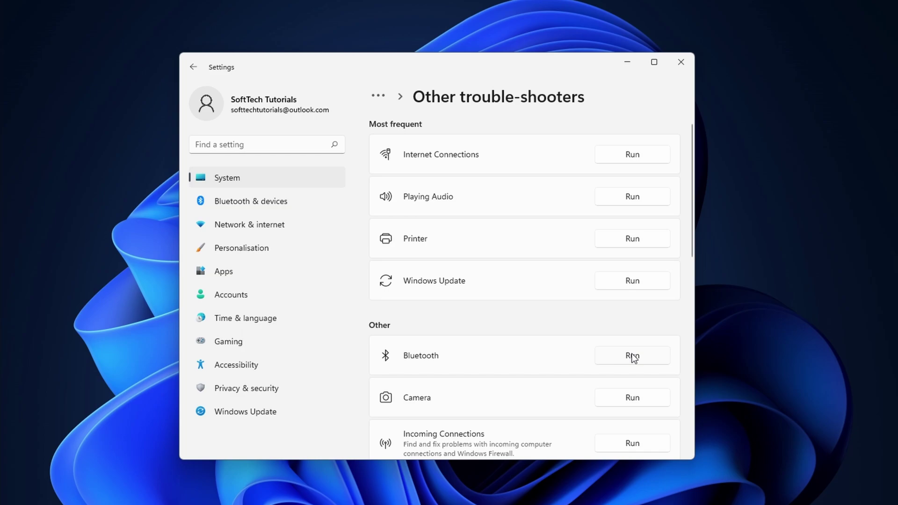
click(633, 357)
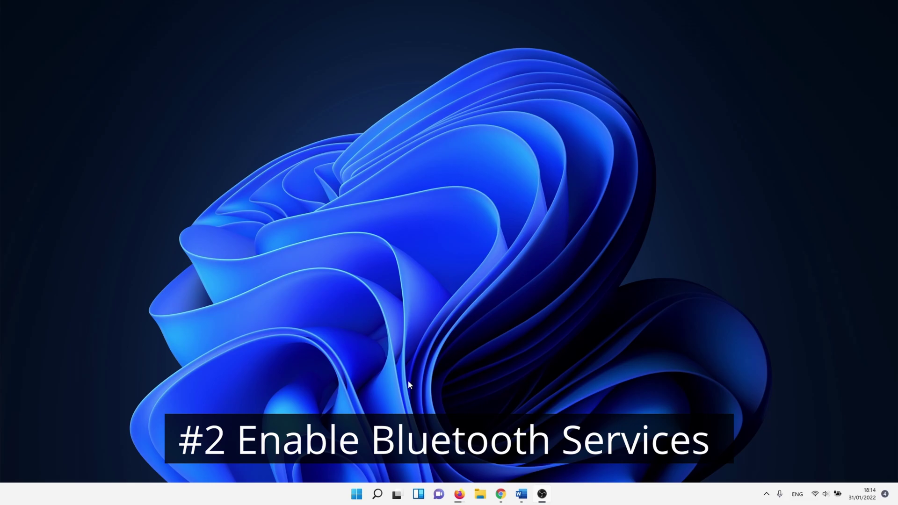
- Search 'services' and open the Services app to list the Bluetooth services
click(378, 494)
text(services)
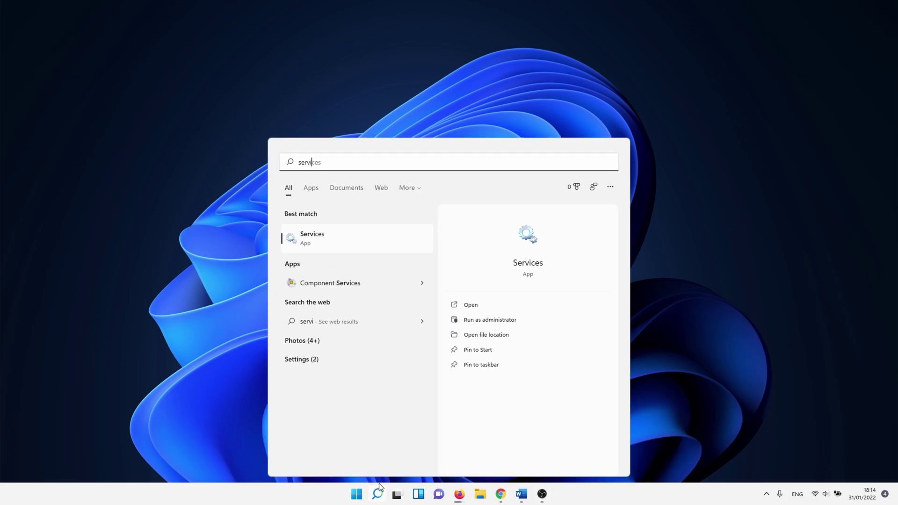
click(372, 242)
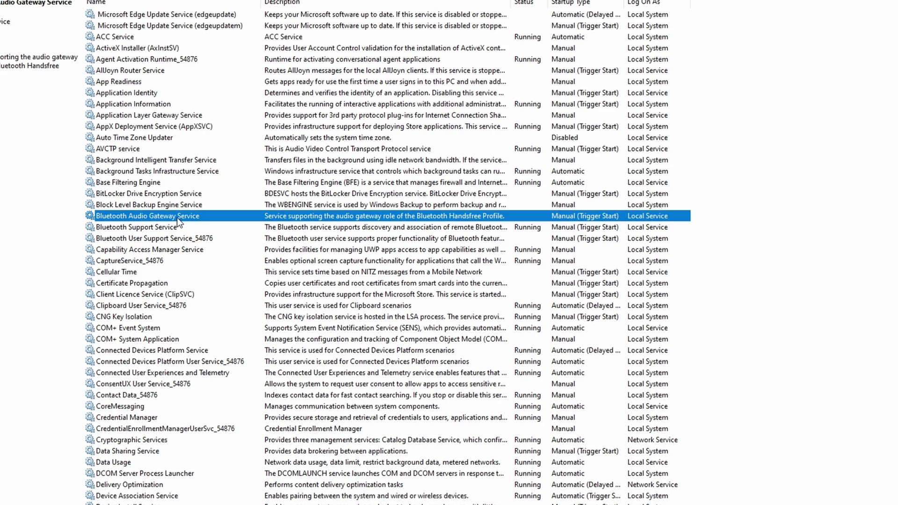
- Set Bluetooth Audio Gateway Service startup to Automatic, start it, and apply
right_click(177, 217)
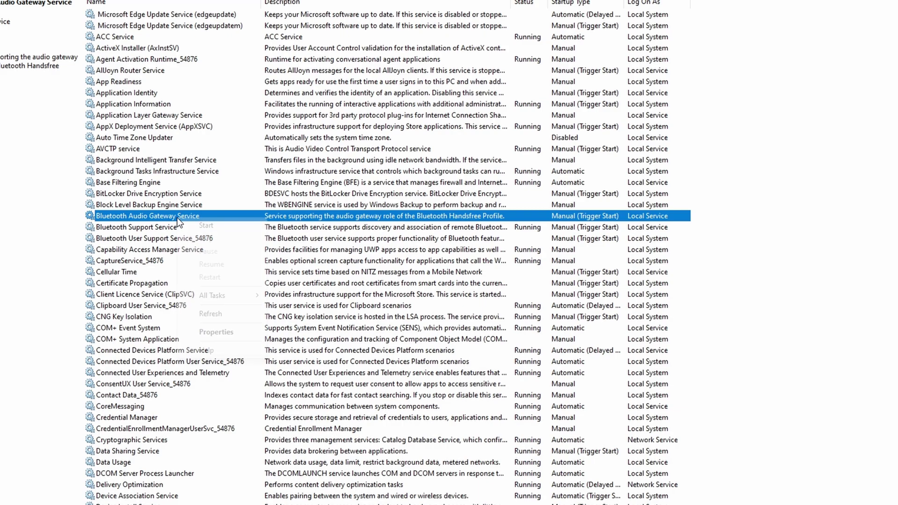
click(219, 337)
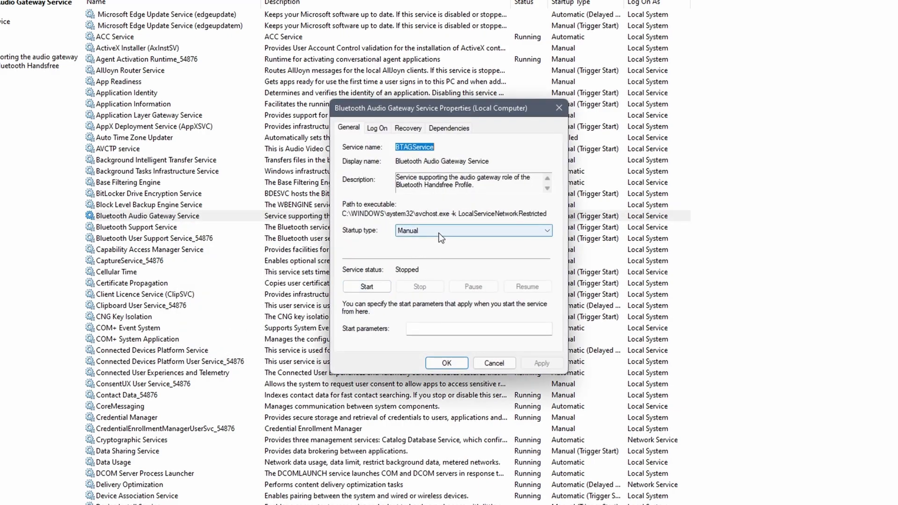
click(439, 231)
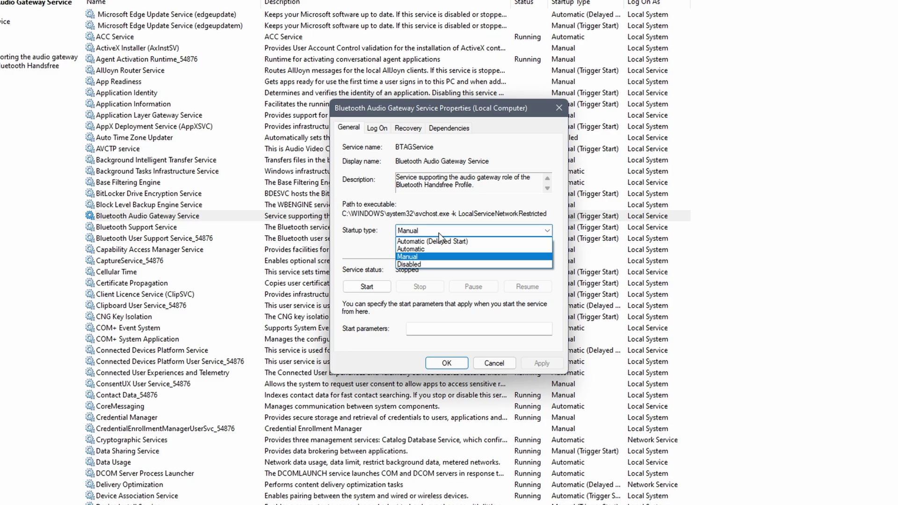
click(432, 247)
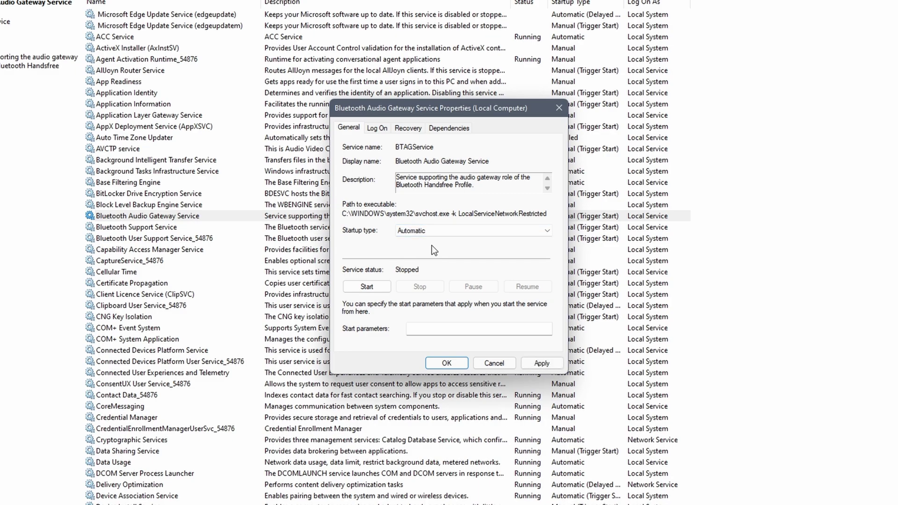
click(366, 287)
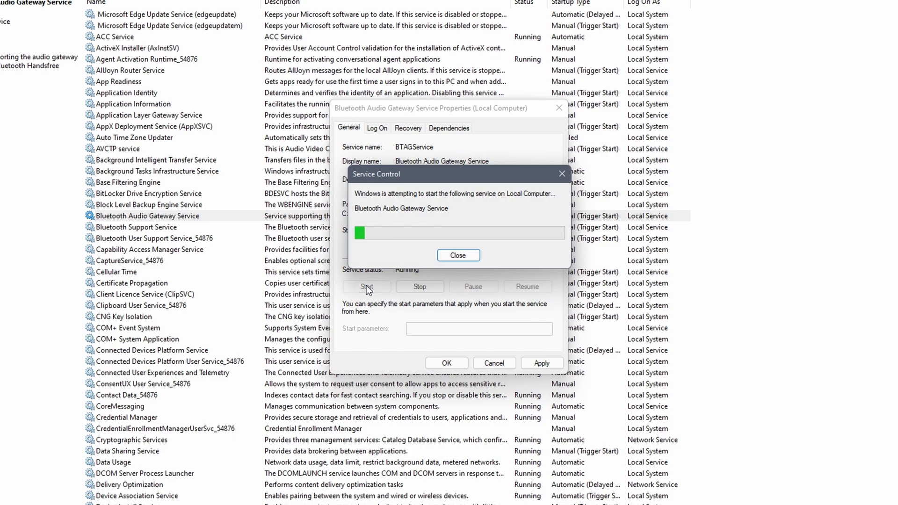
click(550, 366)
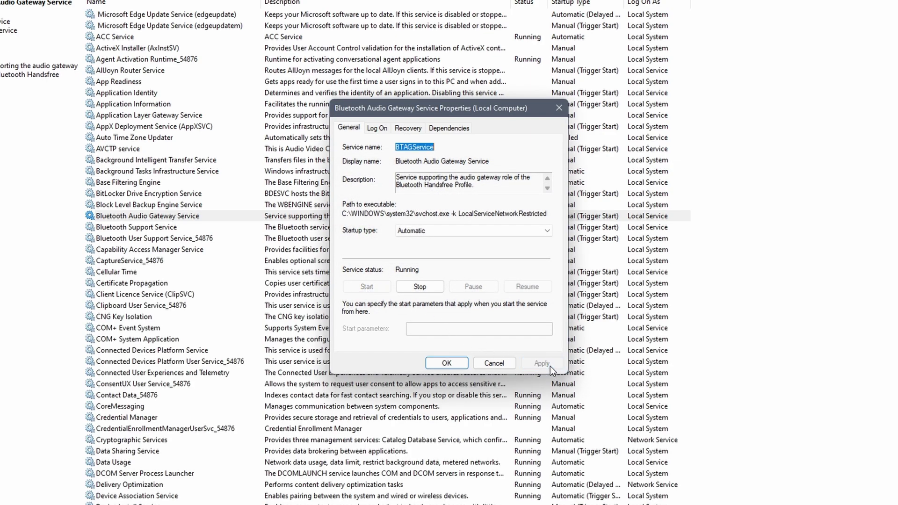
click(447, 363)
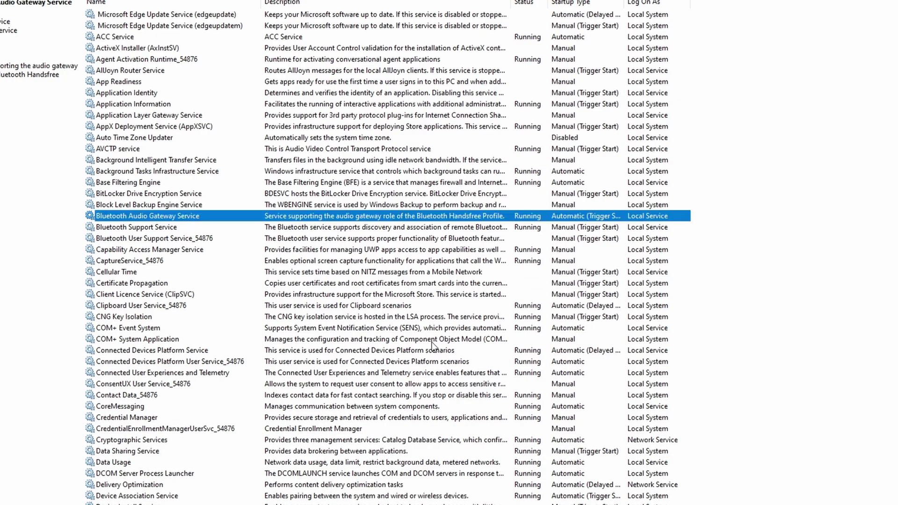
- Switch Bluetooth Support Service's startup type from Manual to Automatic and apply
click(174, 229)
right_click(174, 229)
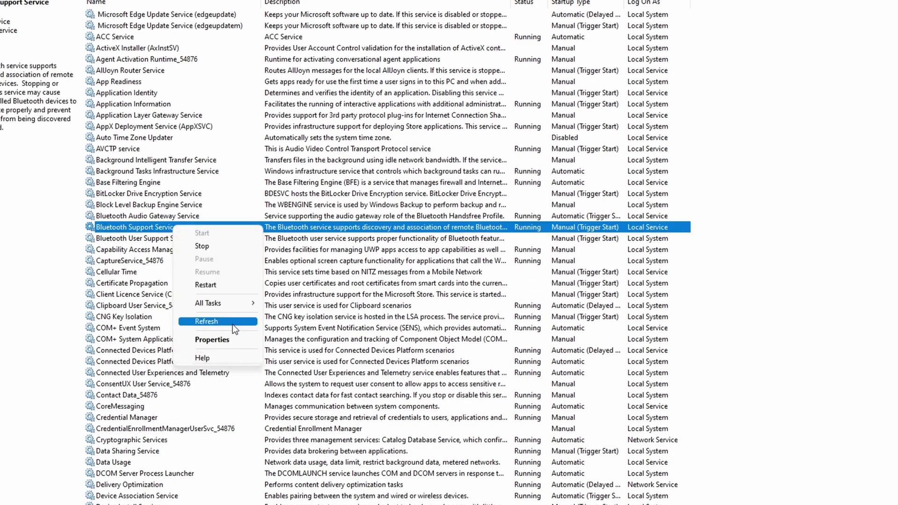
click(231, 338)
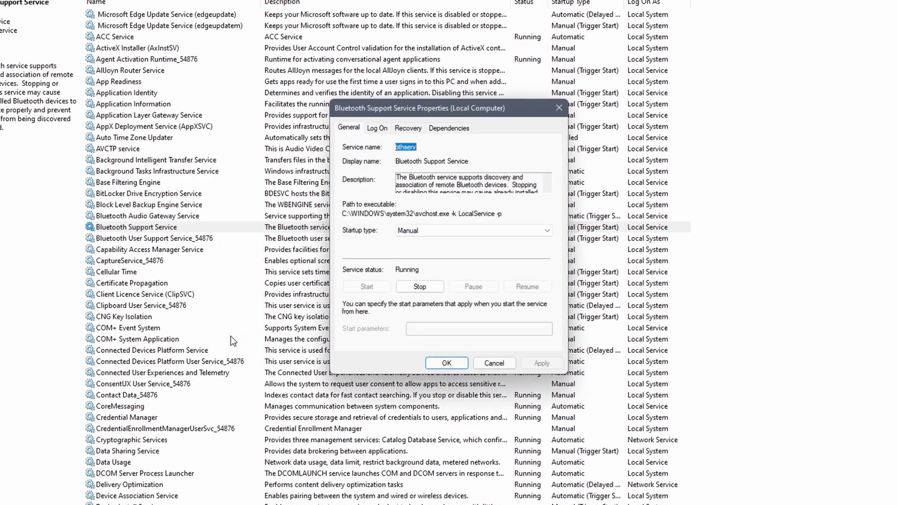
click(422, 236)
click(418, 249)
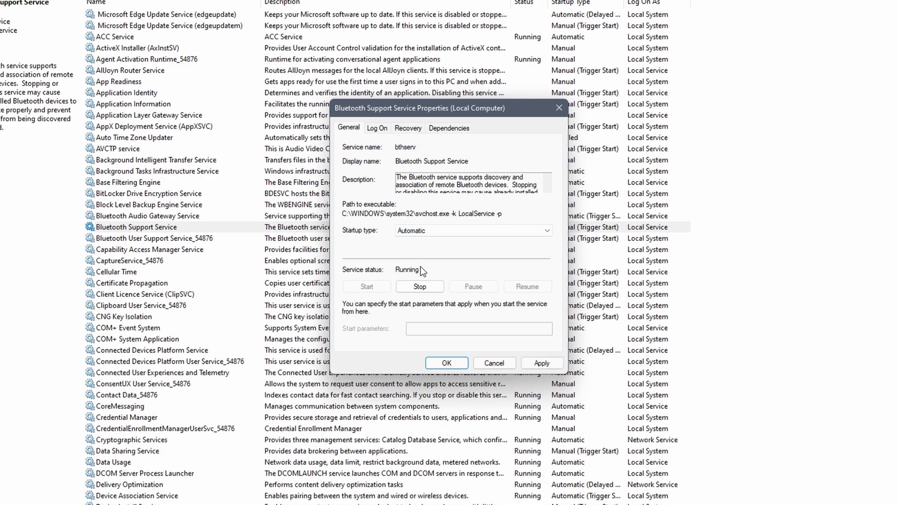
click(542, 363)
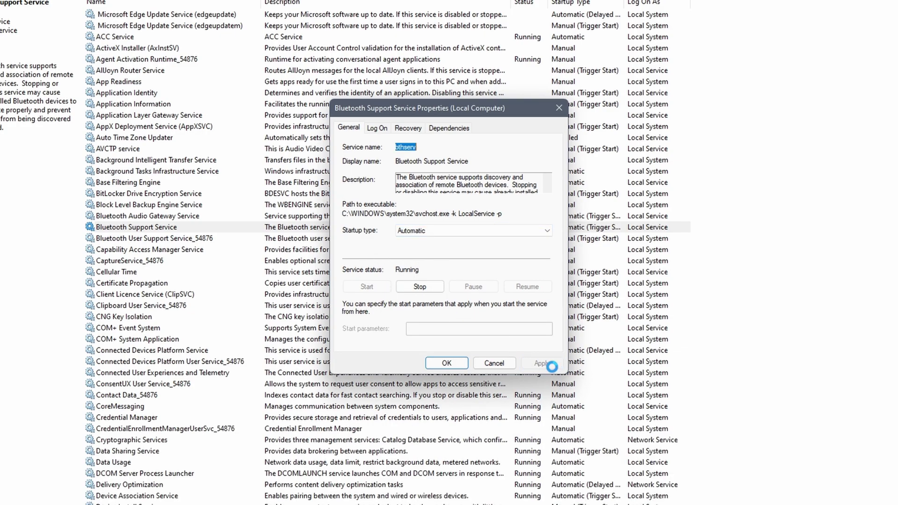
click(447, 364)
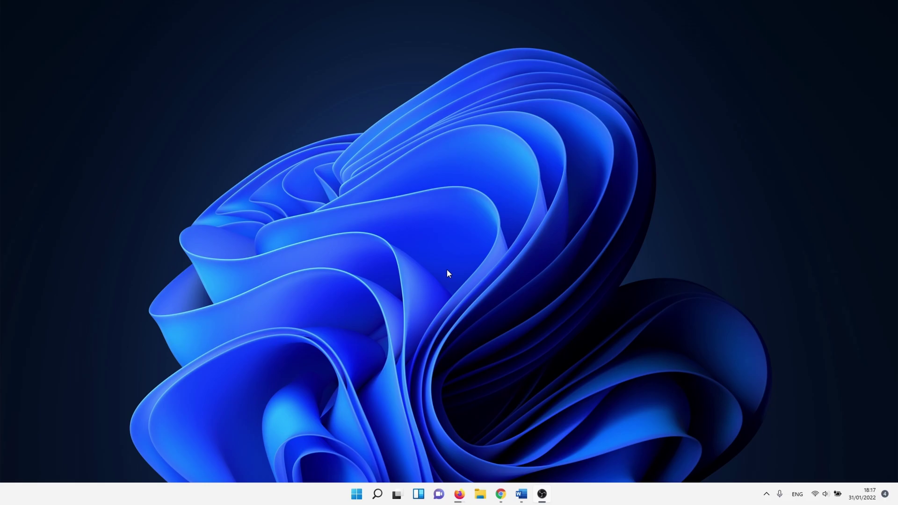
- Search 'device manager' and open Device Manager
click(378, 494)
text(d)
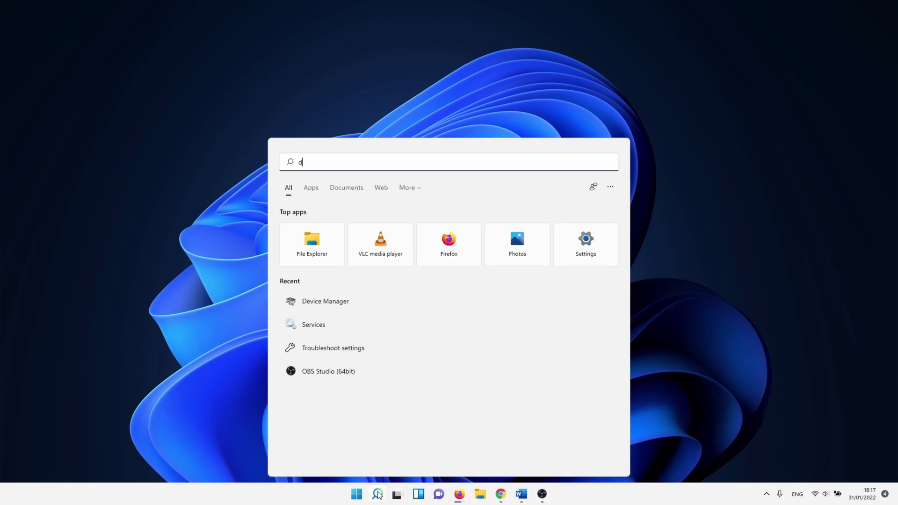
text(evice manager)
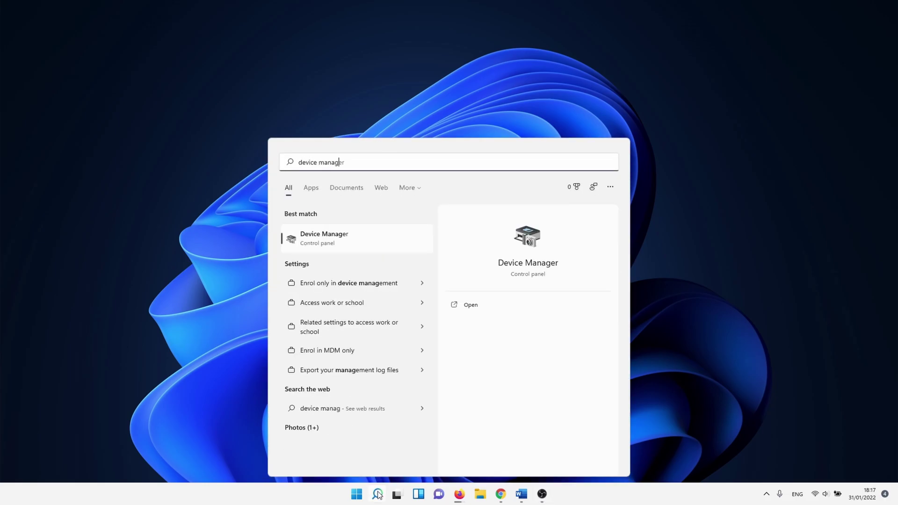
click(373, 241)
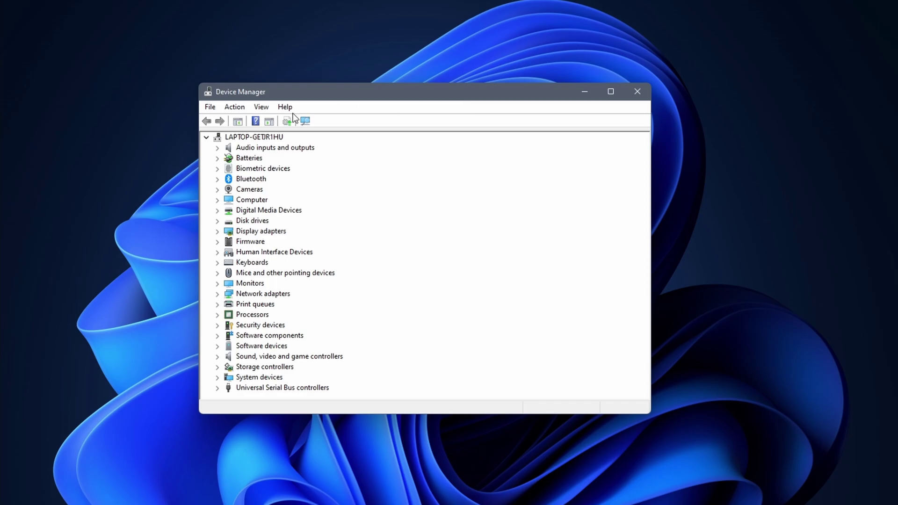
- Scan the computer node for hardware changes and expand the Bluetooth category
click(235, 134)
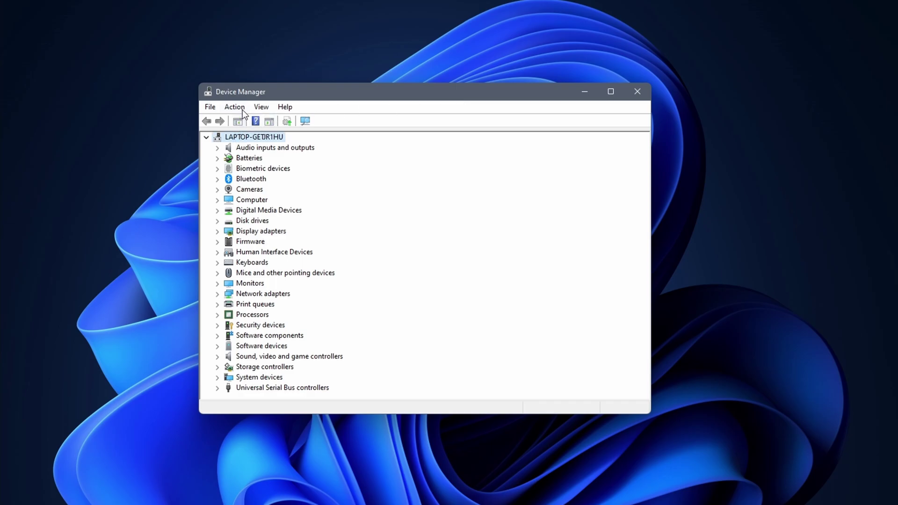
click(242, 108)
click(254, 136)
click(222, 180)
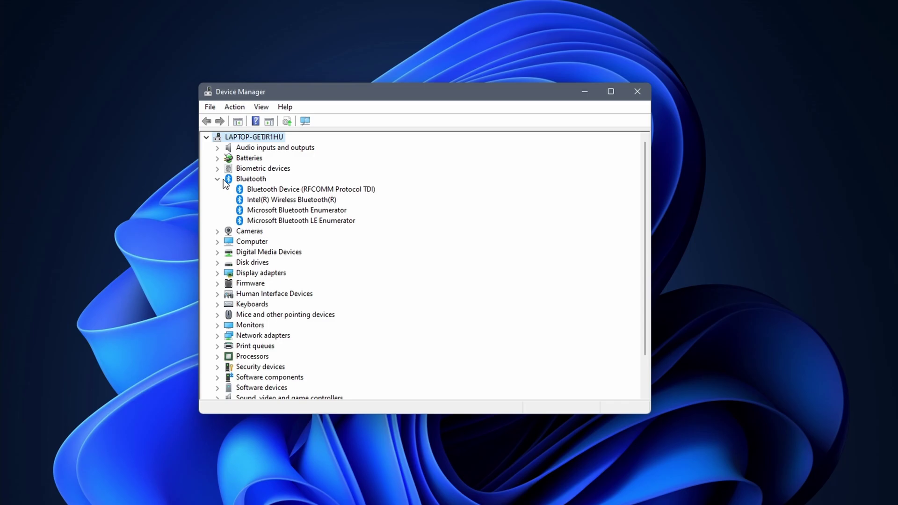
- Search automatically for a newer Bluetooth Device (RFCOMM Protocol TDI) driver; the best is already installed
right_click(276, 189)
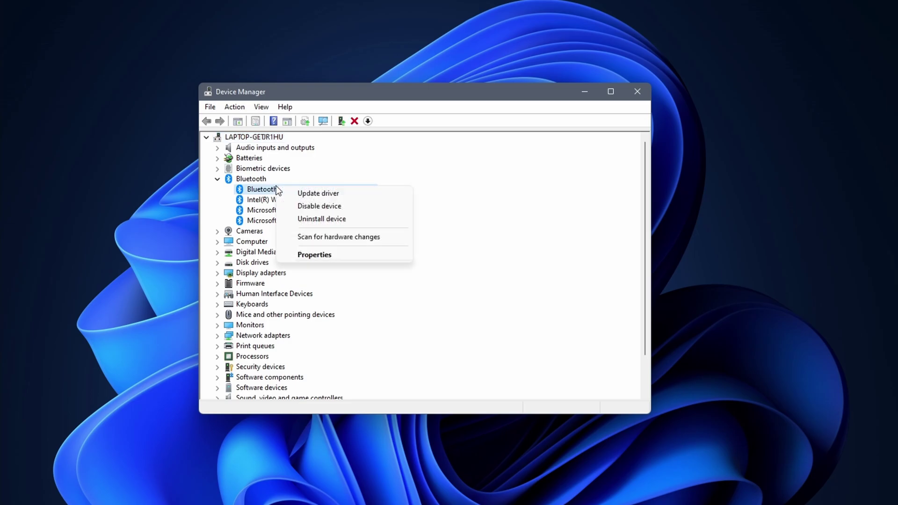
click(308, 194)
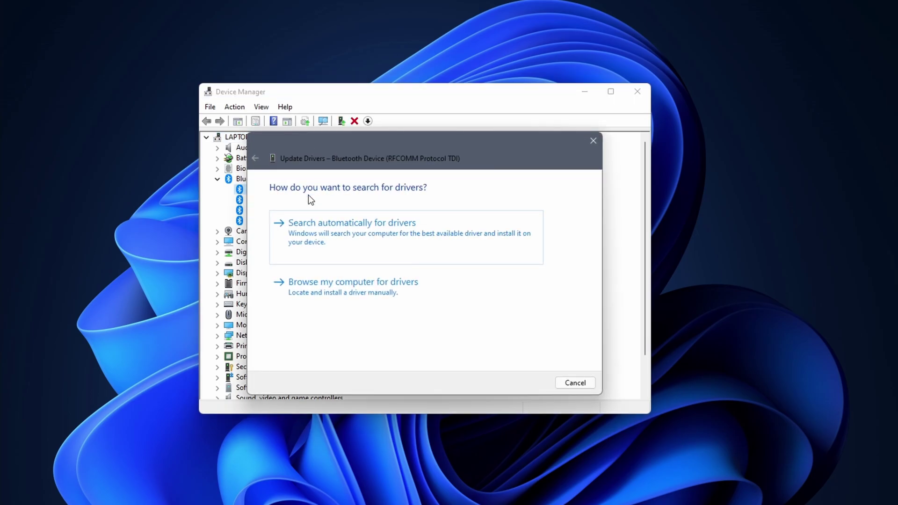
click(325, 227)
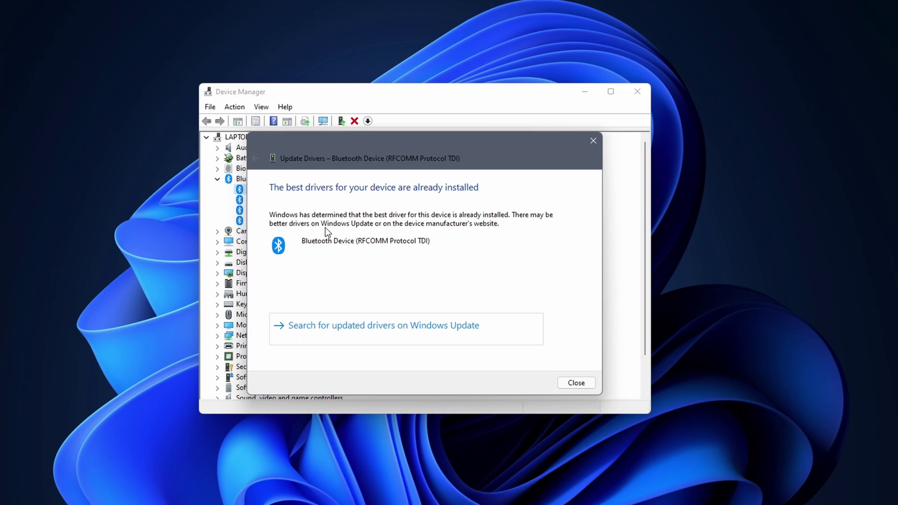
click(574, 386)
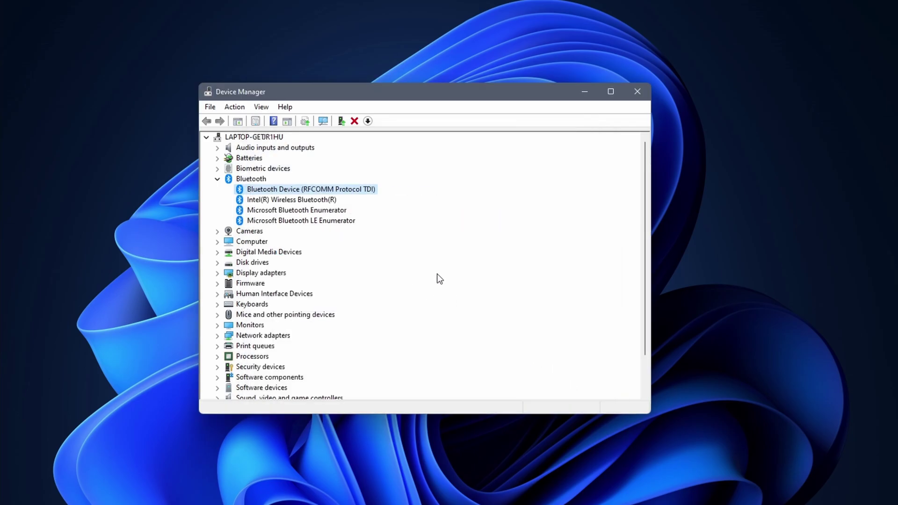
- Reinstall the Bluetooth Device (RFCOMM Protocol TDI) driver from the computer's compatible drivers list
right_click(354, 191)
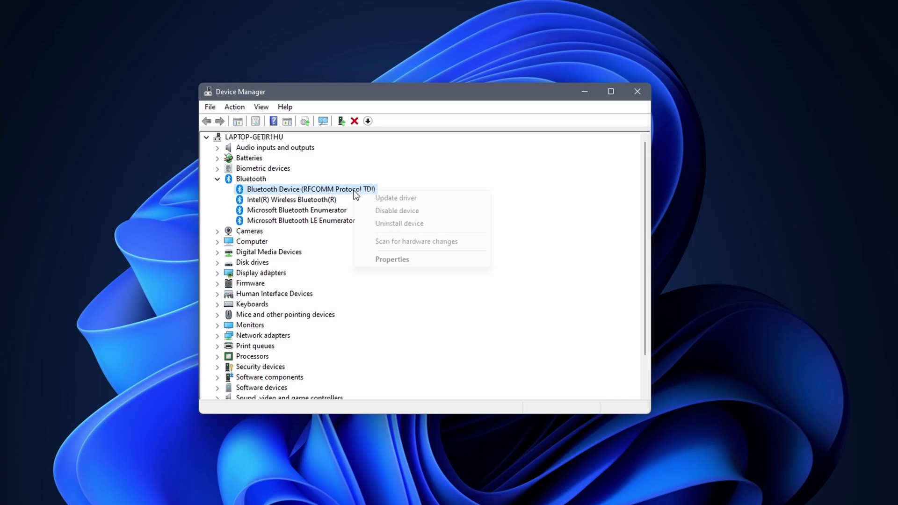
click(386, 202)
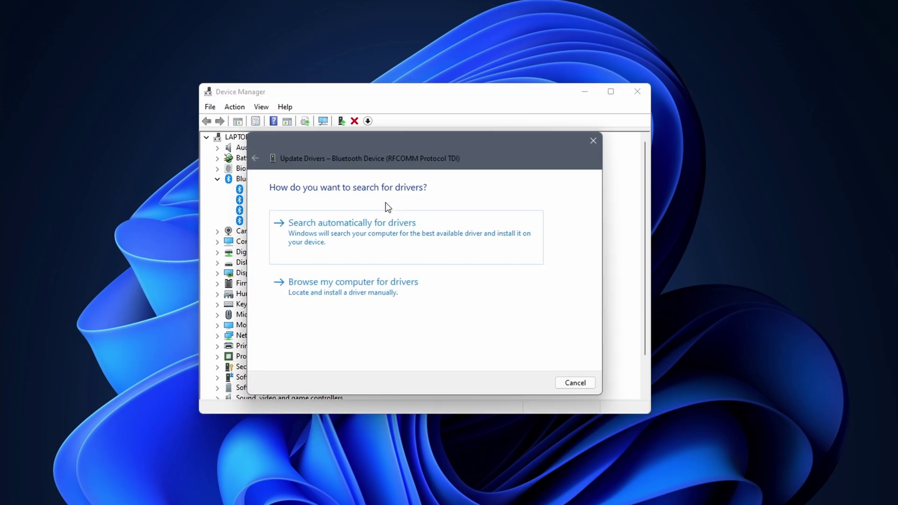
click(375, 286)
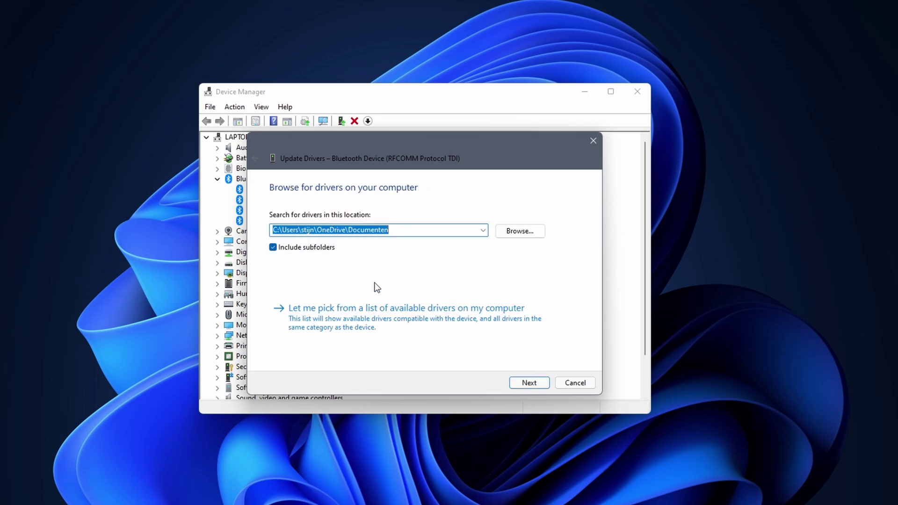
click(377, 311)
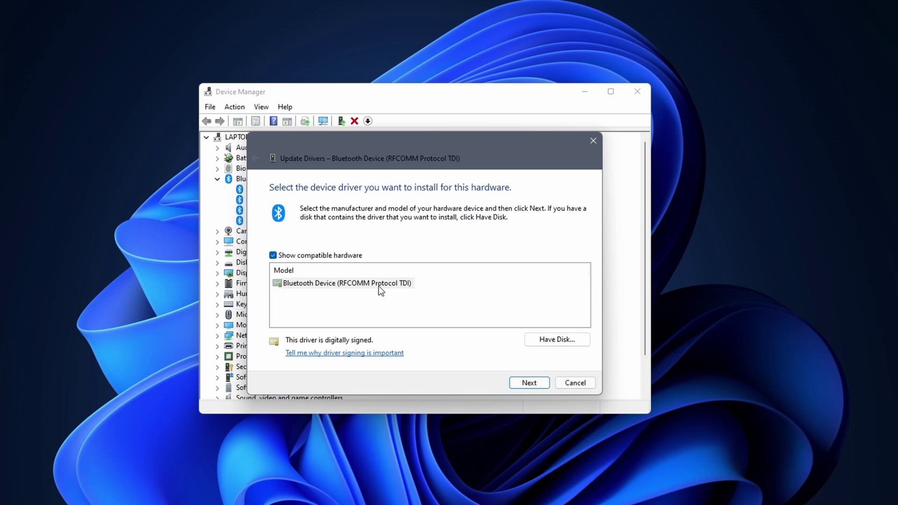
click(379, 287)
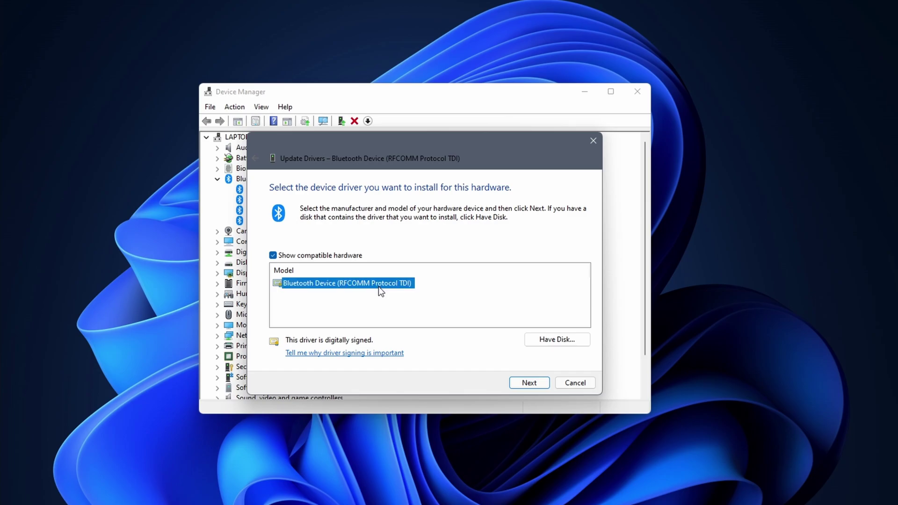
click(526, 387)
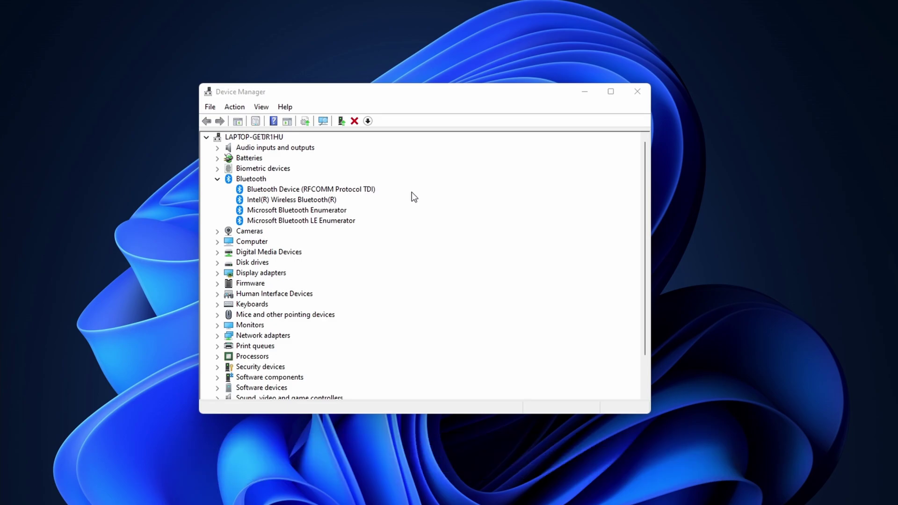
- Uninstall the Bluetooth Device (RFCOMM Protocol TDI) and confirm the removal
right_click(322, 191)
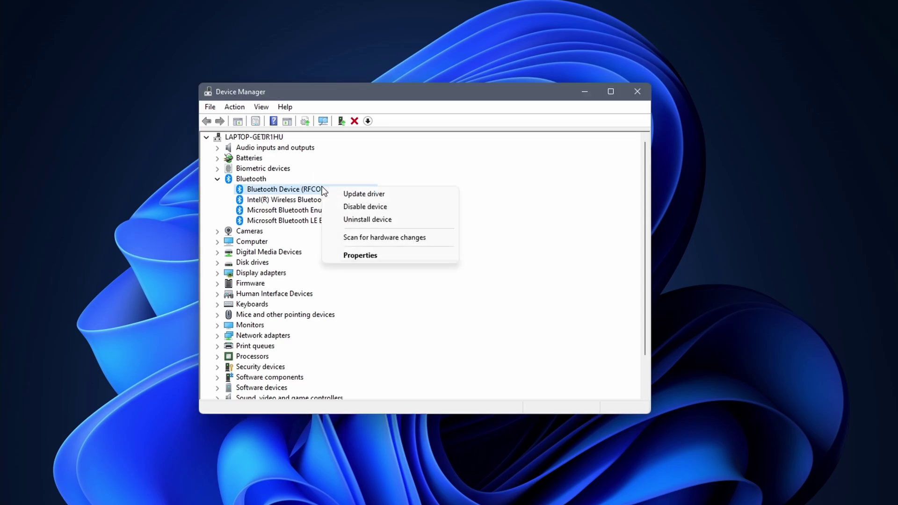
click(360, 219)
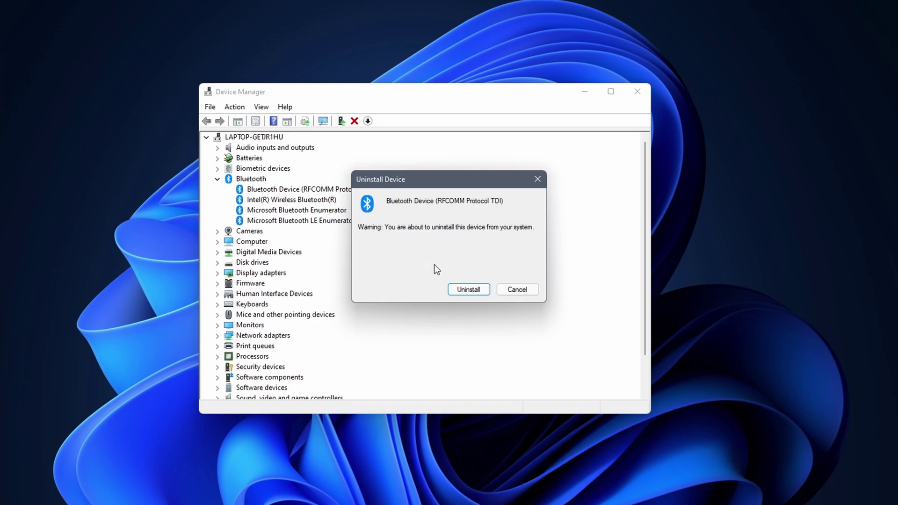
click(468, 289)
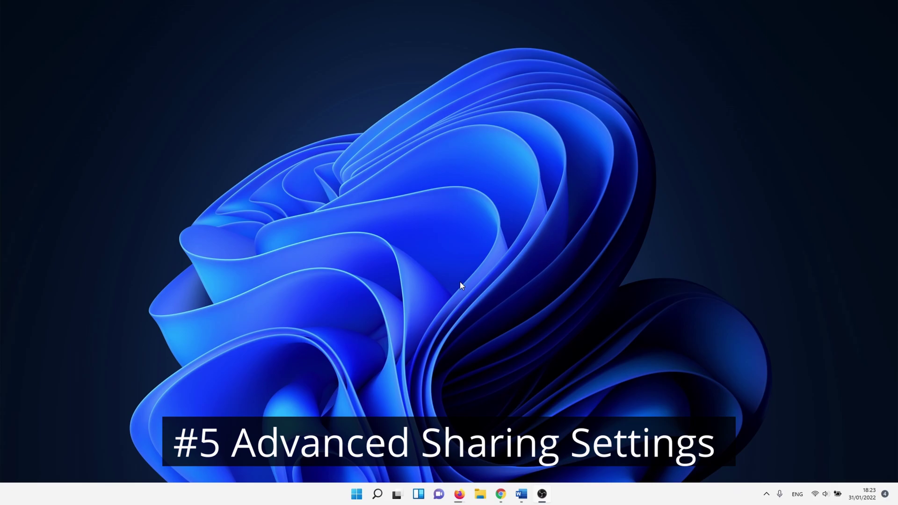
- Search 'control panel' and open Control Panel
click(377, 492)
text(c)
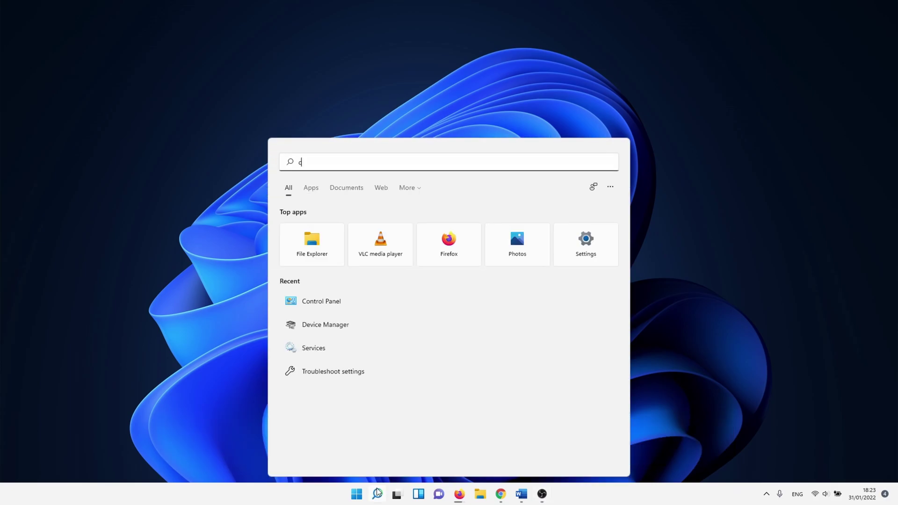
text(ontrol panel)
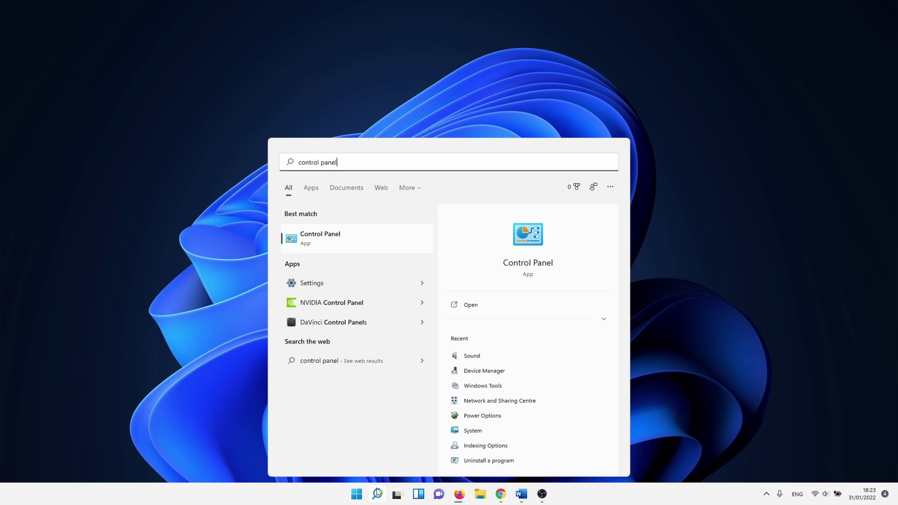
click(375, 234)
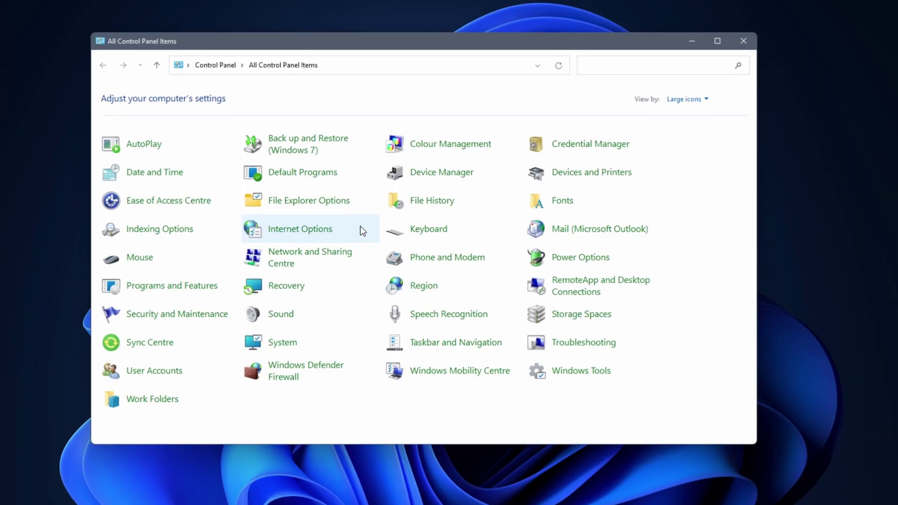
- Switch to Category view and go to Network and Internet > Network and Sharing Centre
click(690, 103)
click(693, 113)
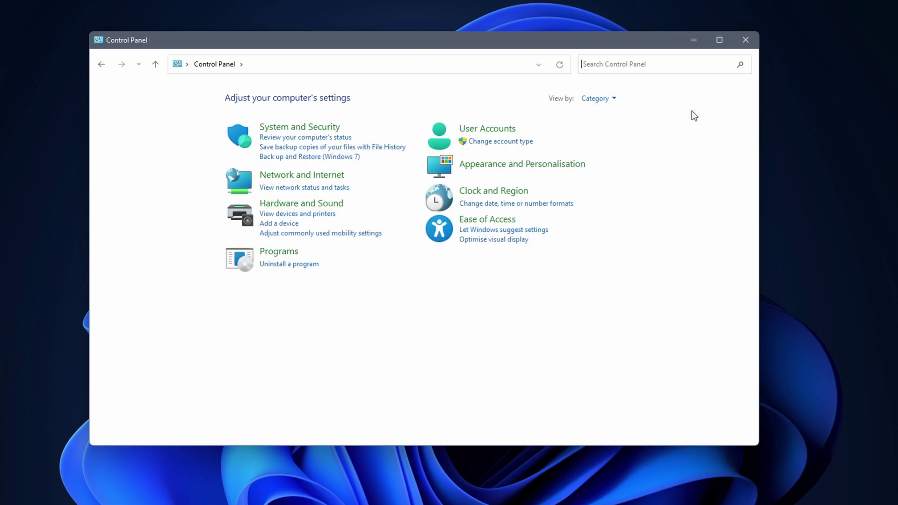
click(326, 183)
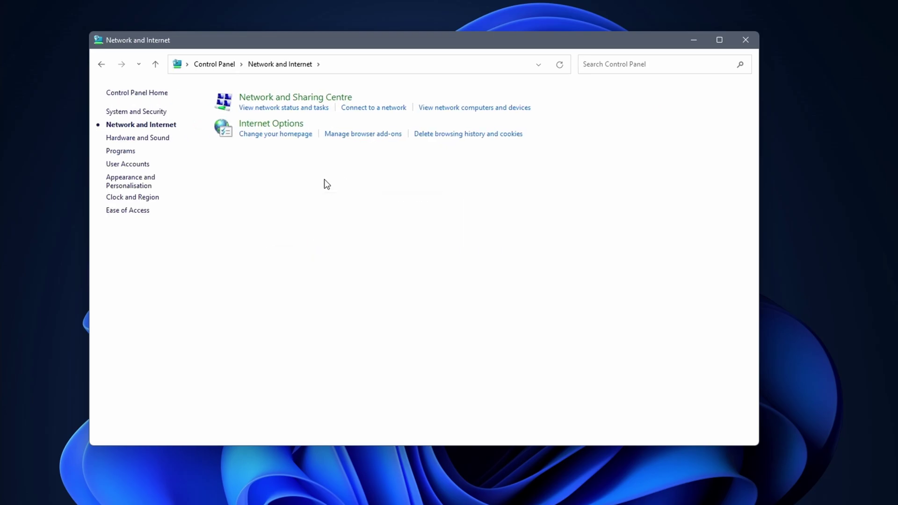
click(341, 96)
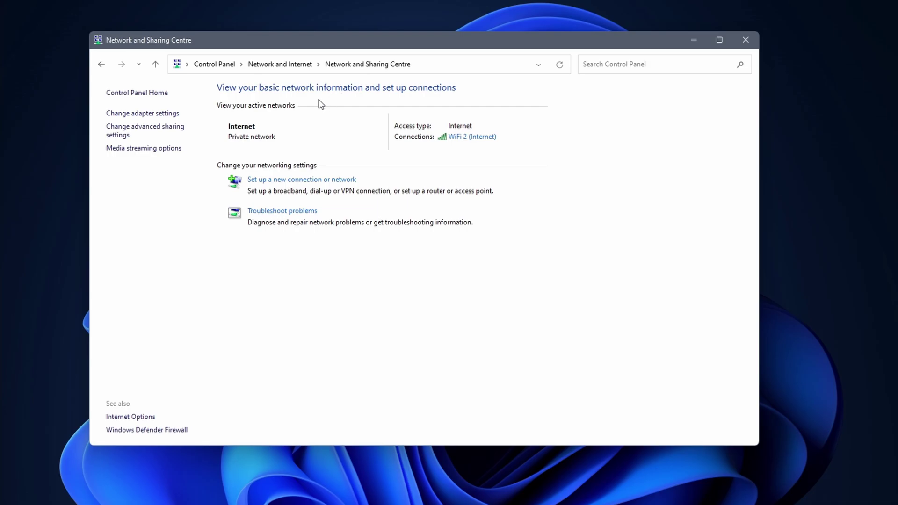
- In advanced sharing settings, turn on network discovery and file and printer sharing, then save
click(161, 131)
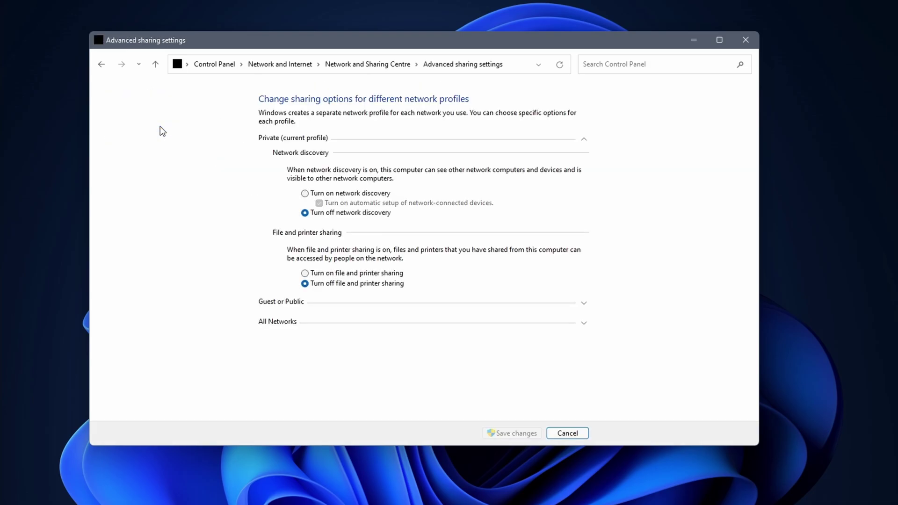
click(305, 194)
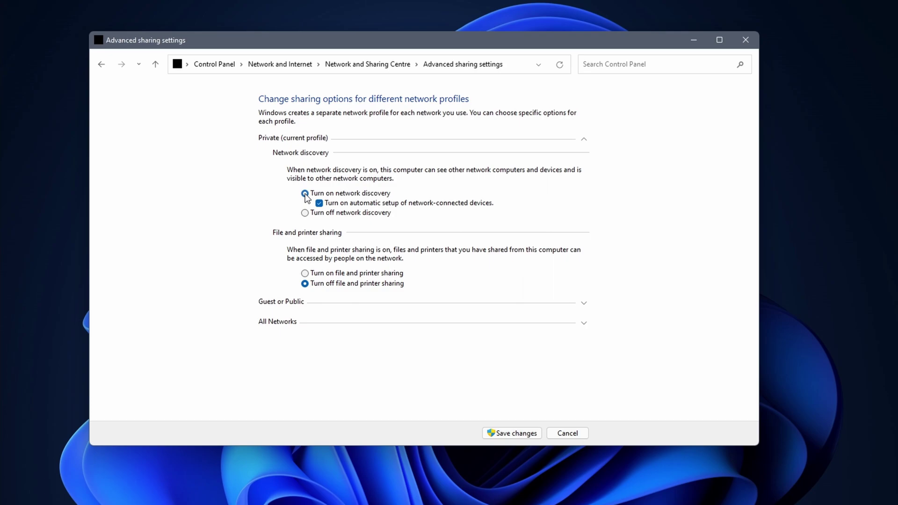
click(304, 274)
click(506, 433)
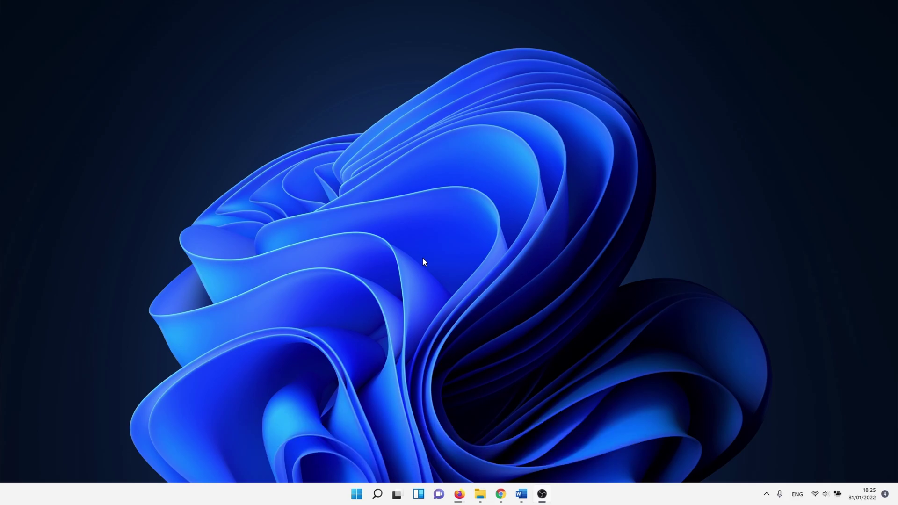
click(379, 494)
text(windows update settings)
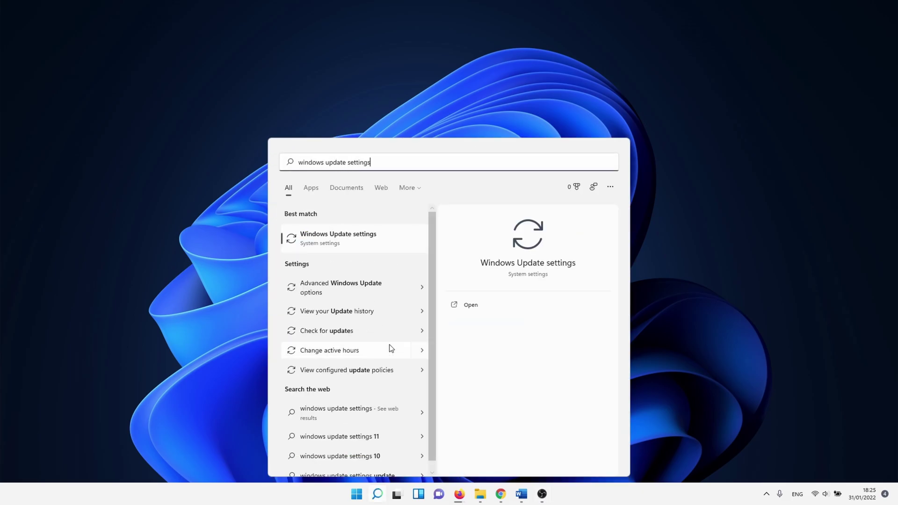
click(385, 245)
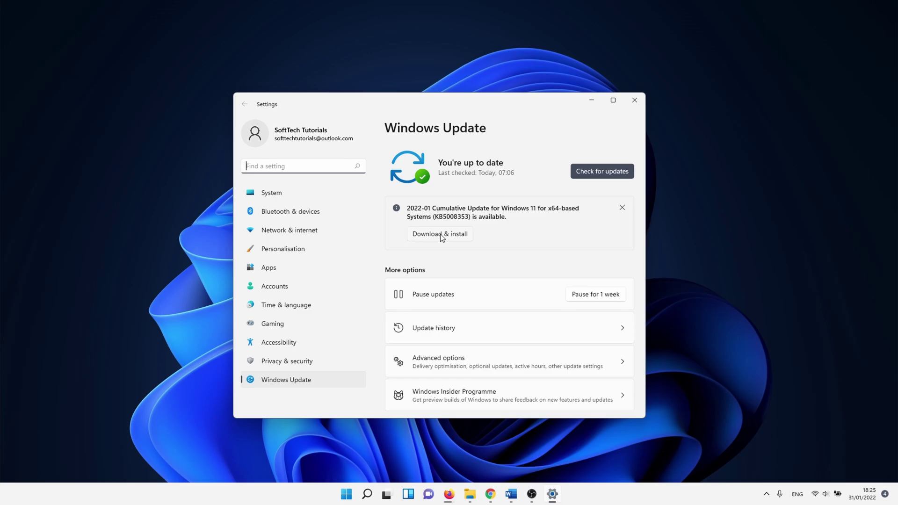
click(439, 234)
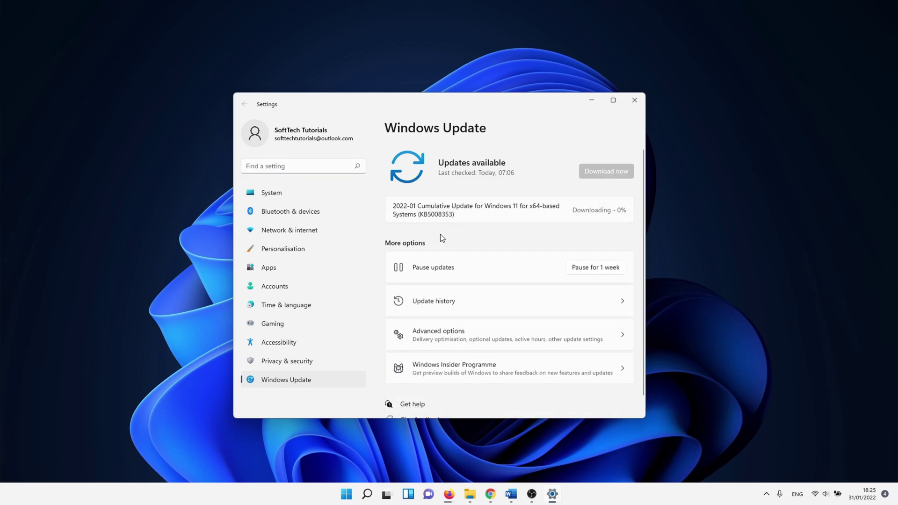